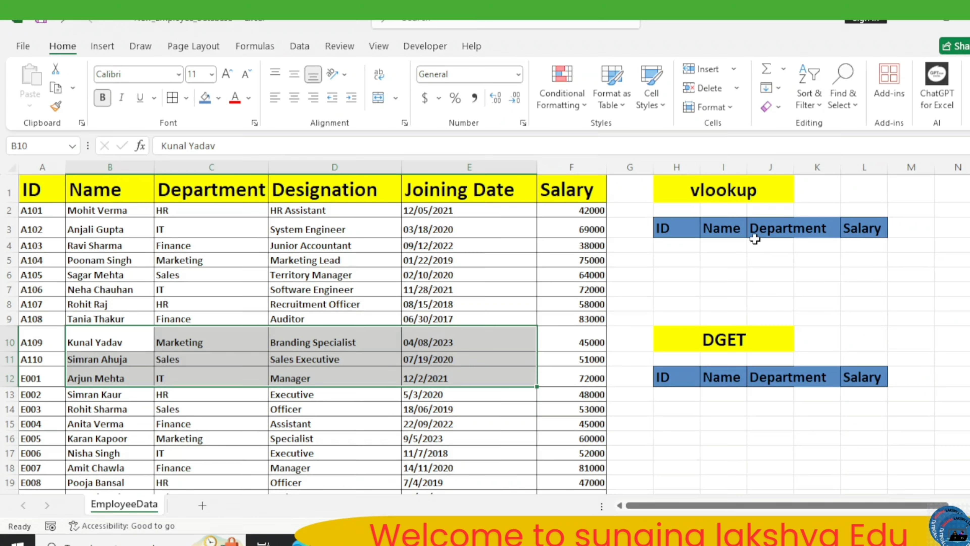
# Paste the copied employee ID into H4 and start a VLOOKUP formula in I4 with H4 as the lookup value.
pyautogui.click(673, 248)
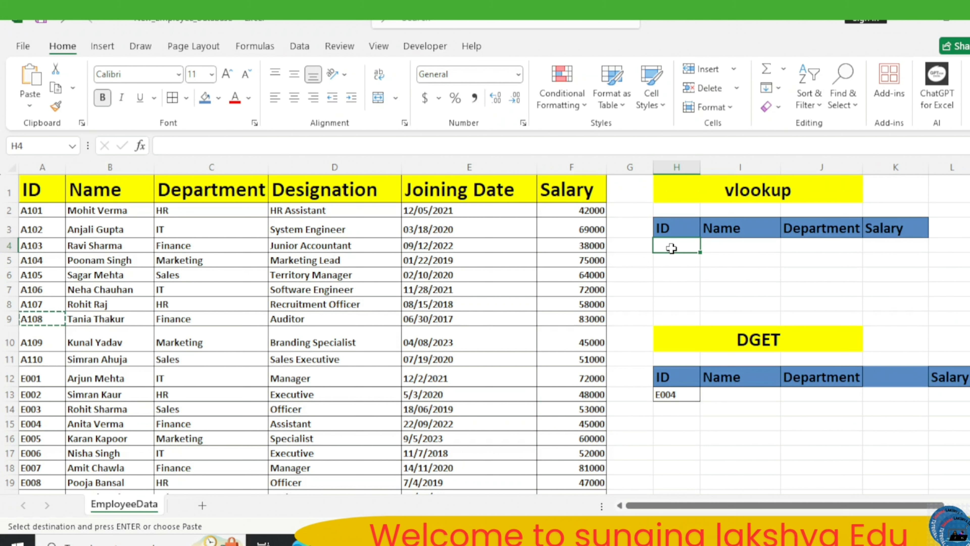
pyautogui.write('A108')
pyautogui.click(730, 246)
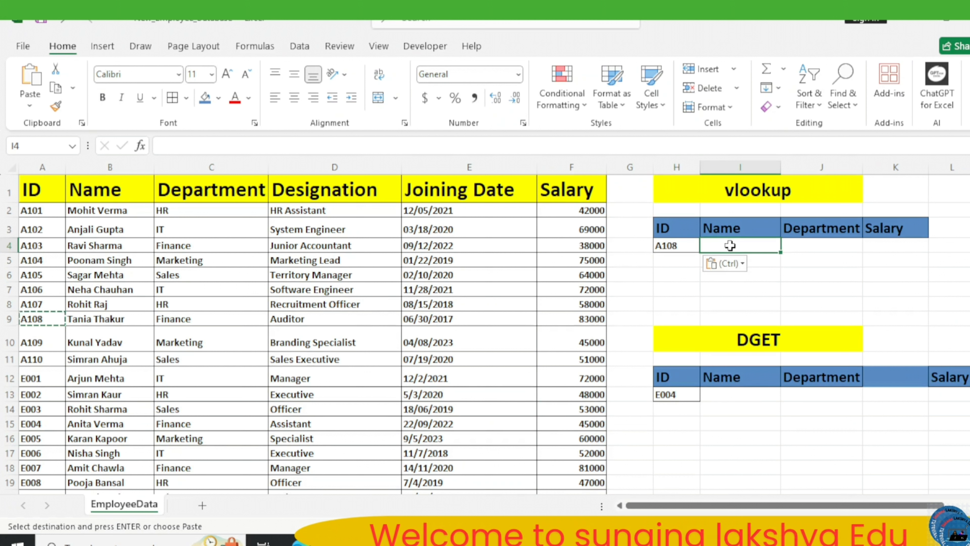
pyautogui.write('=vlo')
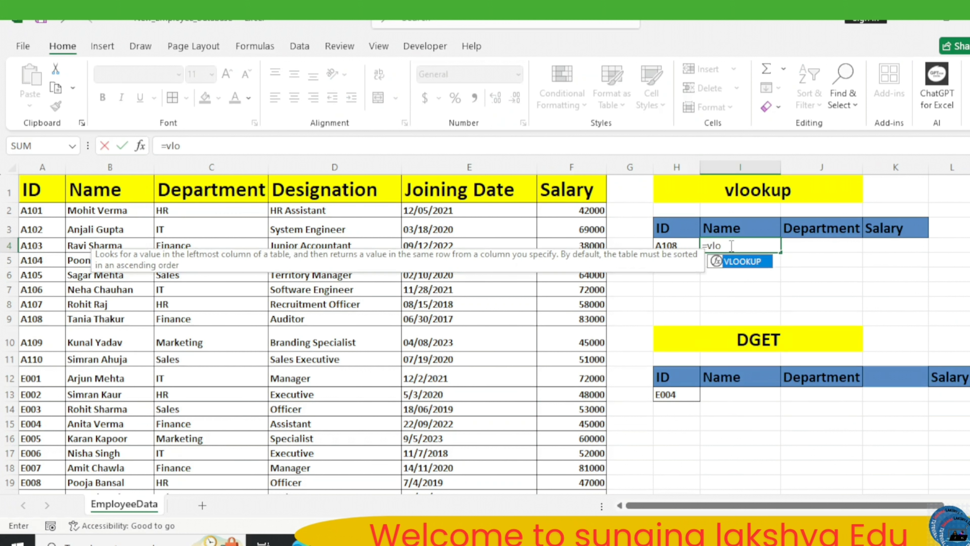
pyautogui.press('Tab')
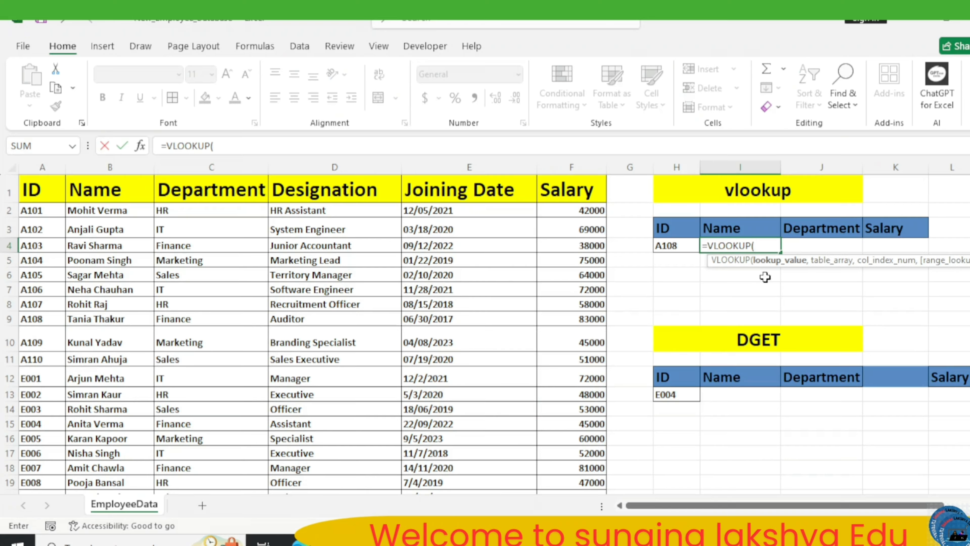
pyautogui.click(666, 245)
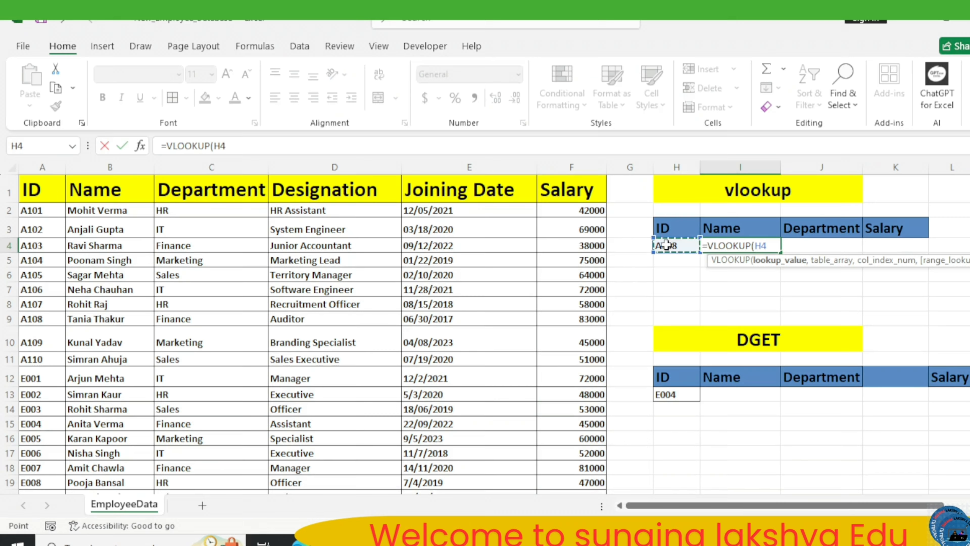
pyautogui.write(',')
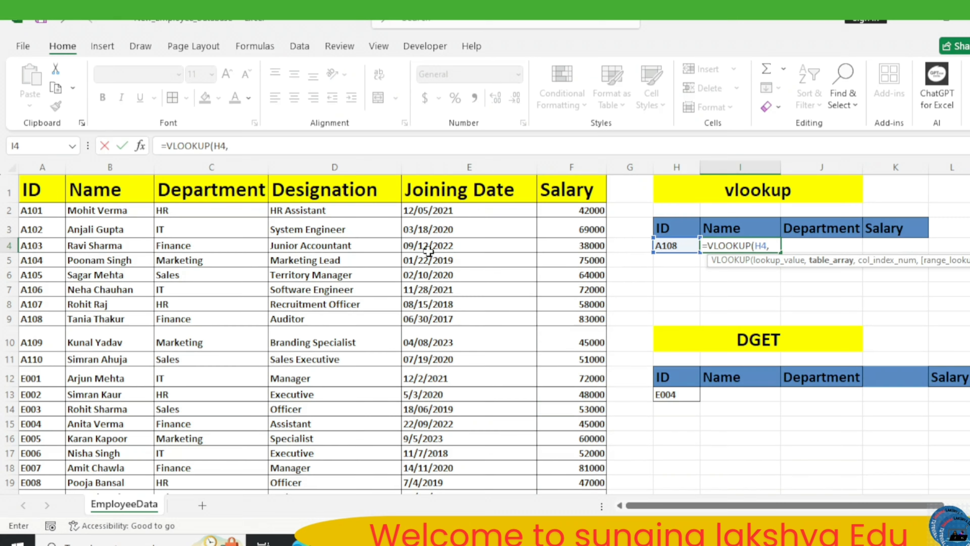
pyautogui.click(41, 211)
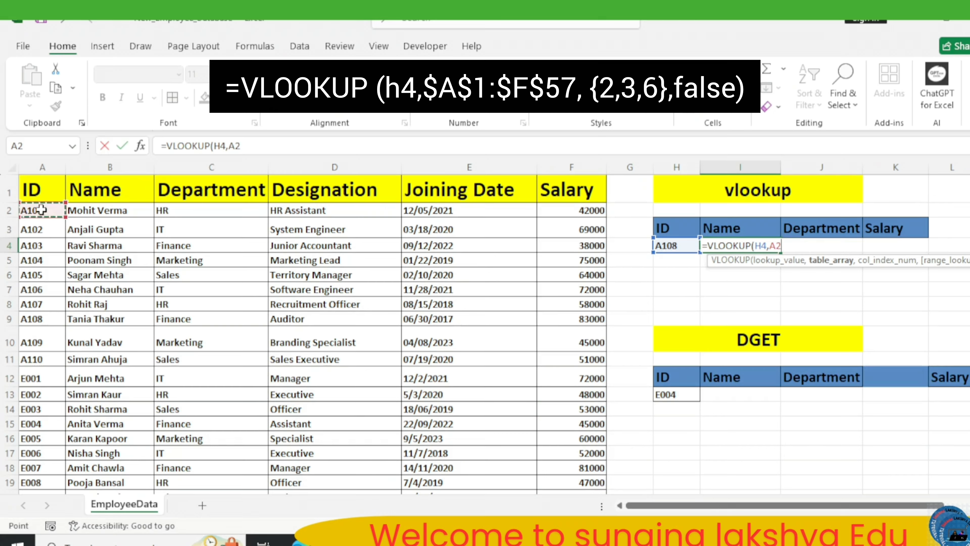
pyautogui.click(40, 189)
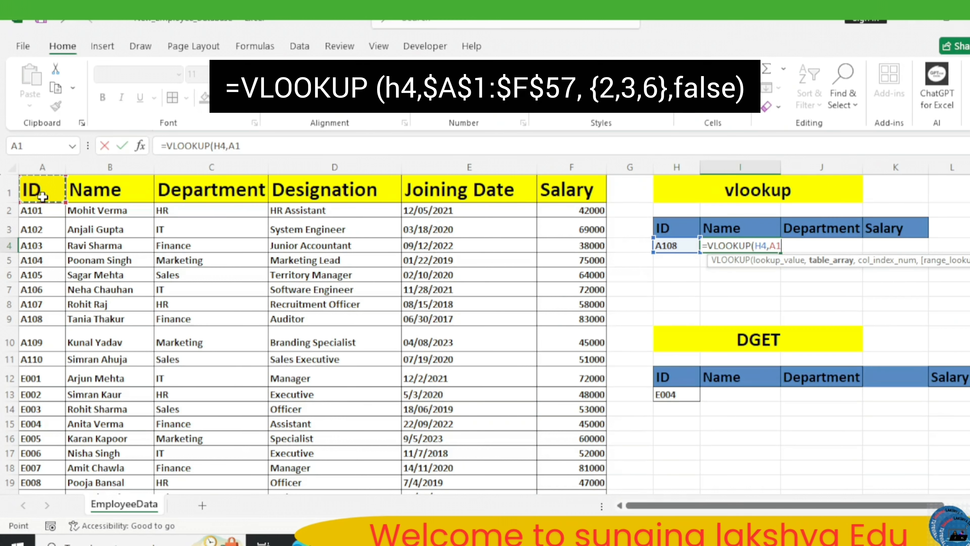
pyautogui.hotkey('ctrl', 'shift', 'Down')
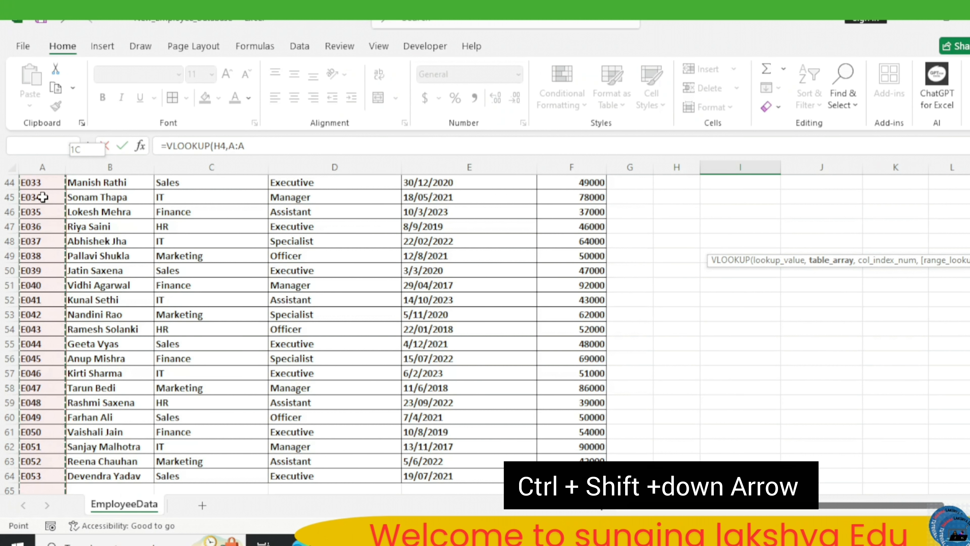
pyautogui.hotkey('ctrl', 'shift', 'Right')
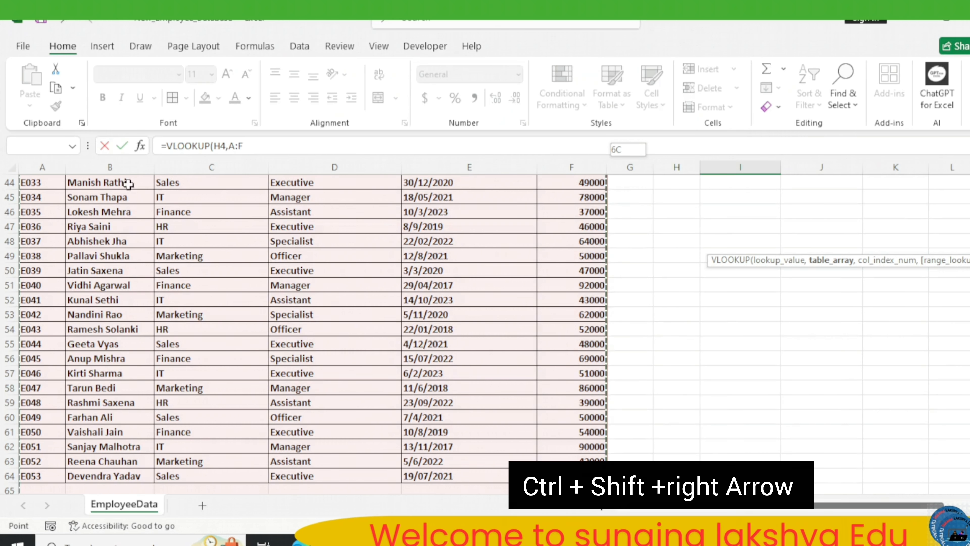
pyautogui.click(262, 143)
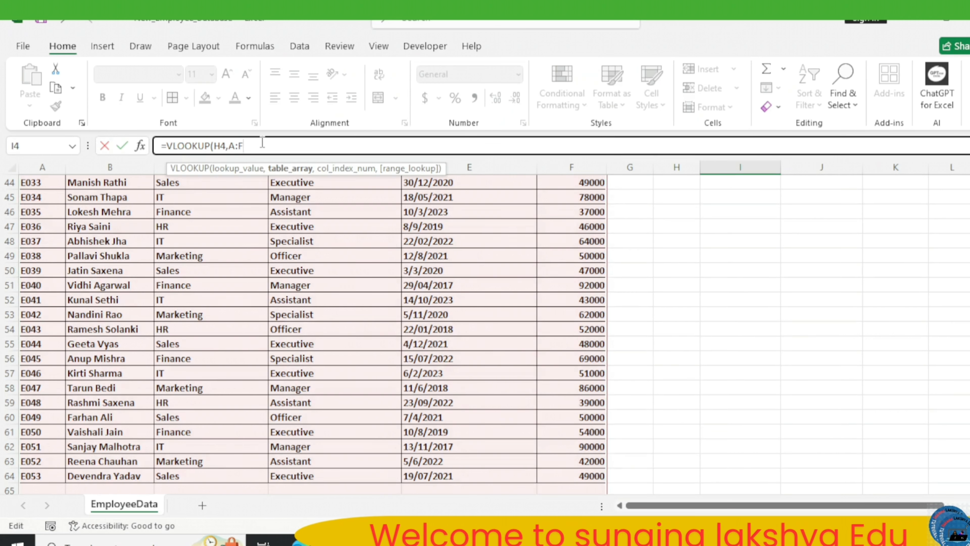
pyautogui.press('BackSpace')
pyautogui.press('BackSpace')
pyautogui.press('BackSpace')
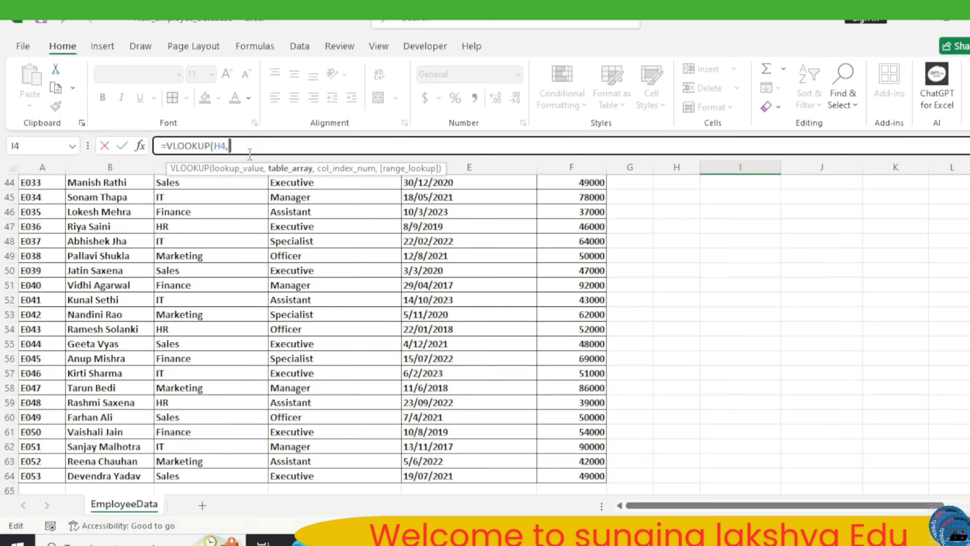
# Set the VLOOKUP table array to the absolute range $A$1:$F$57 and the column index numbers to {2,3,6}.
pyautogui.click(42, 373)
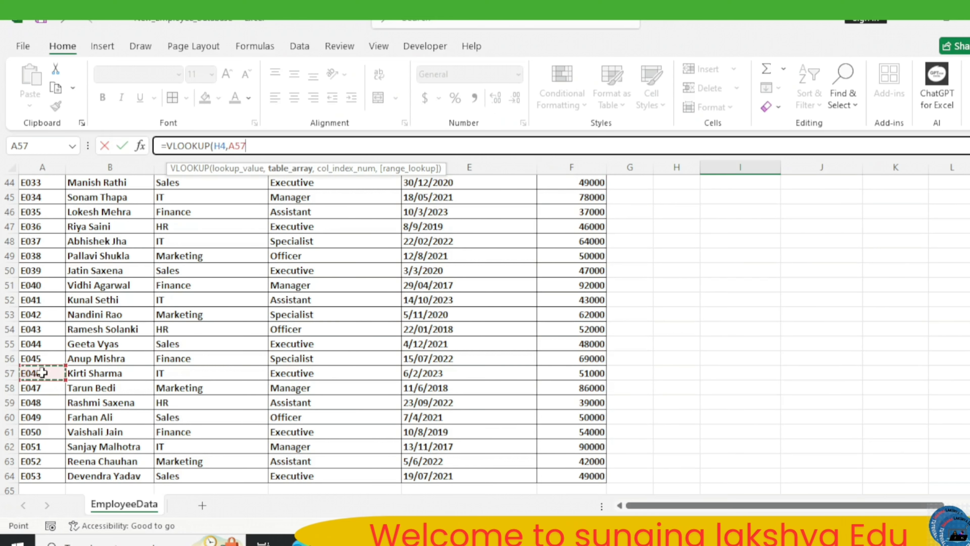
pyautogui.hotkey('ctrl', 'shift', 'Down')
pyautogui.hotkey('ctrl', 'shift', 'Up')
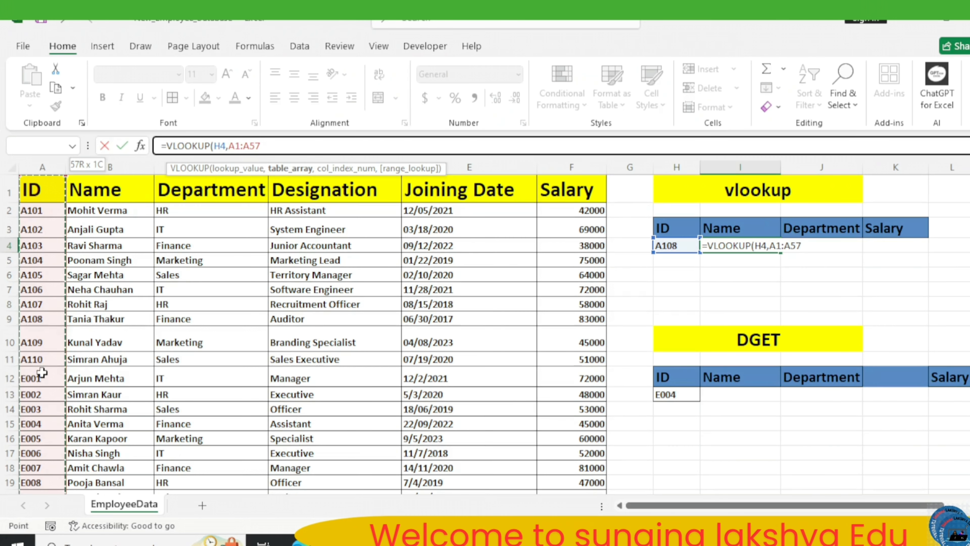
pyautogui.hotkey('ctrl', 'shift', 'Right')
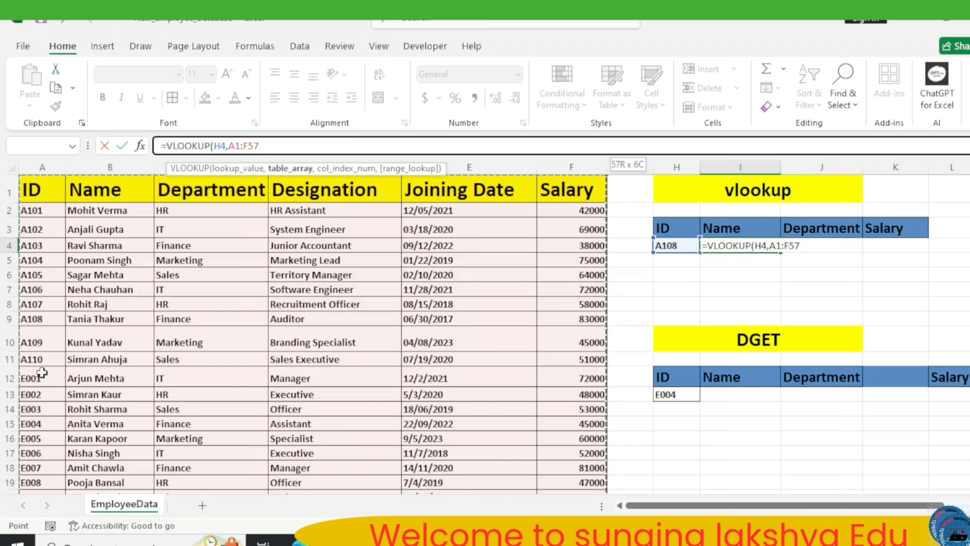
pyautogui.press('F4')
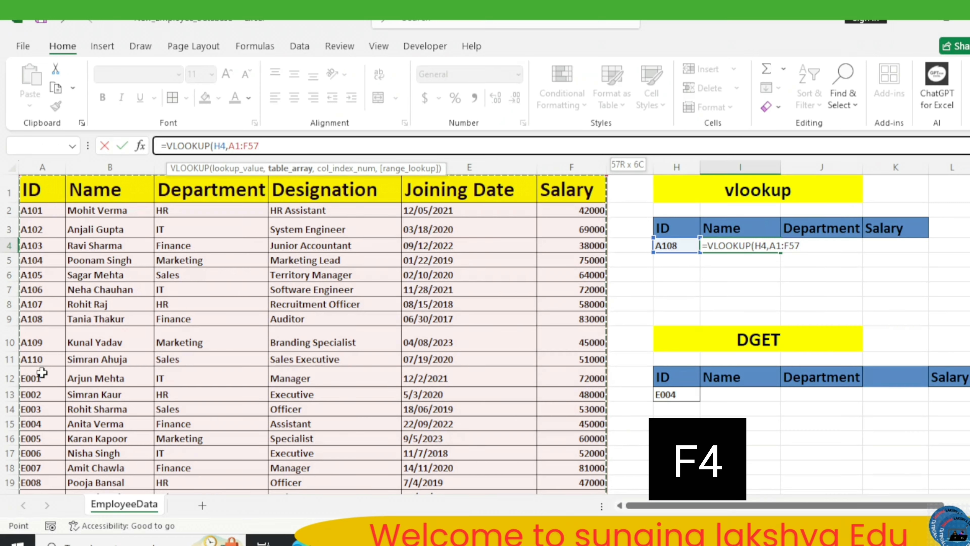
pyautogui.press('F4')
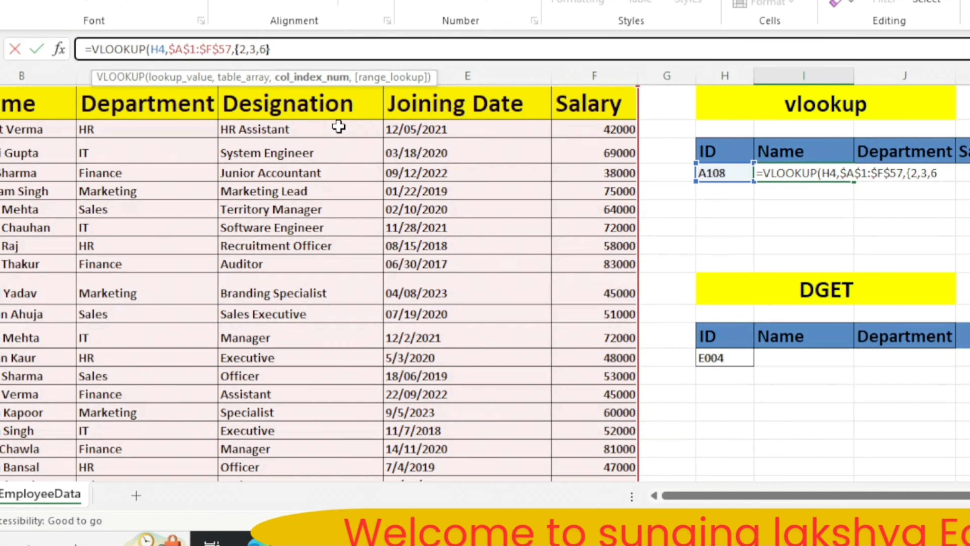
# Finish the VLOOKUP formula in I4 with FALSE for an exact match and enter it.
pyautogui.write(',')
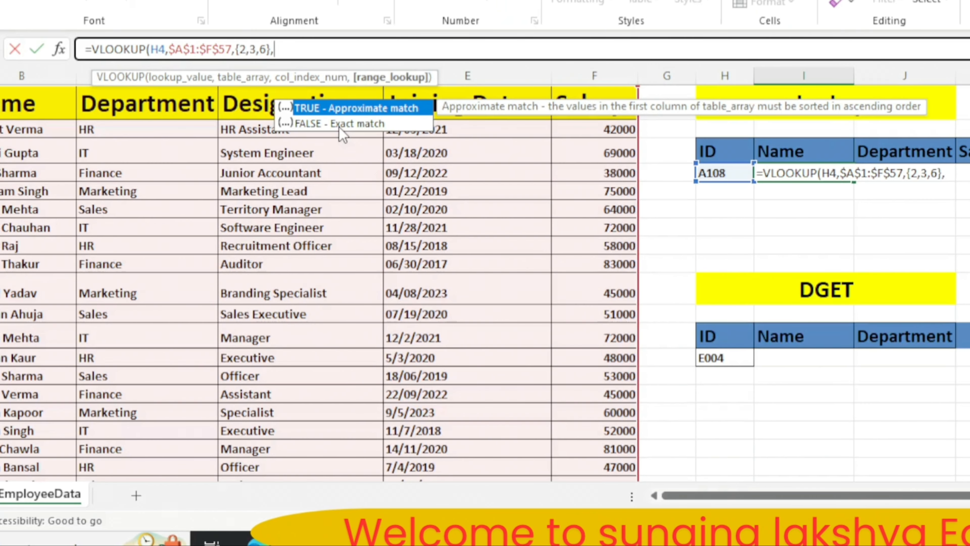
pyautogui.write('false')
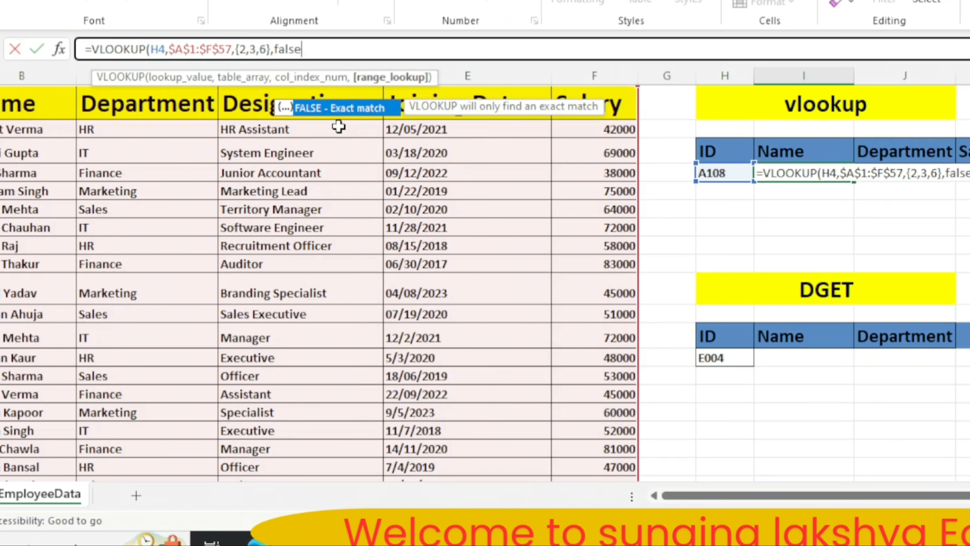
pyautogui.write(')')
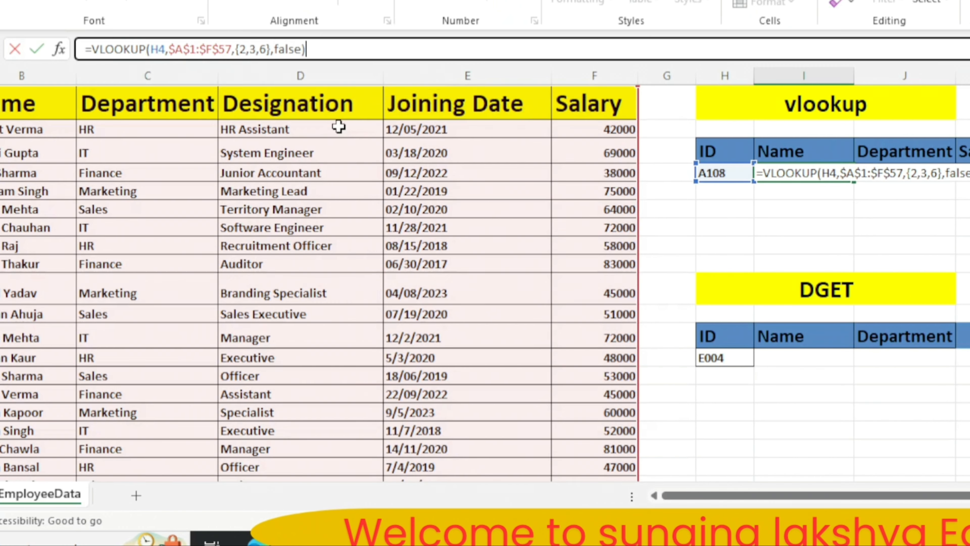
pyautogui.press('Return')
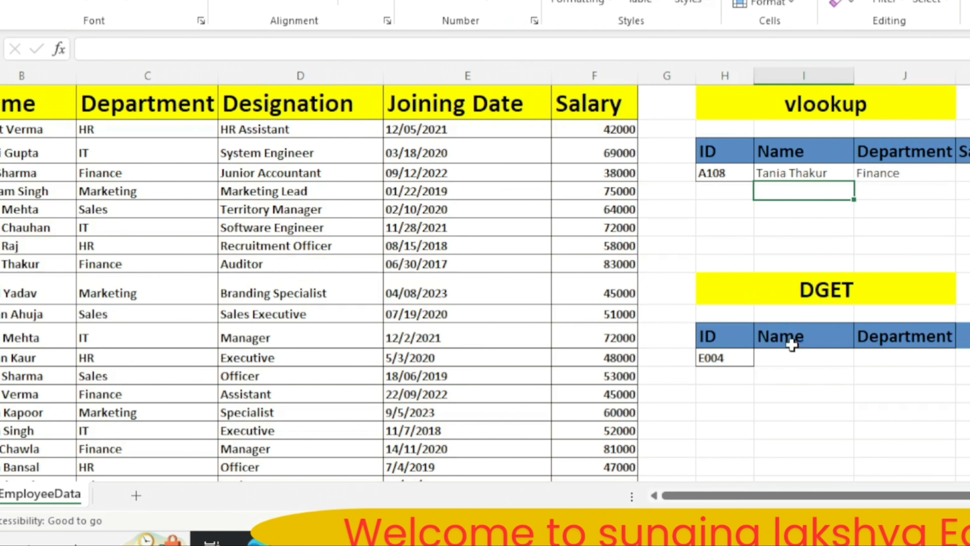
# Start a DGET formula in I13 with the absolute range $A$1:$F$64 as its database.
pyautogui.click(781, 355)
pyautogui.write('=')
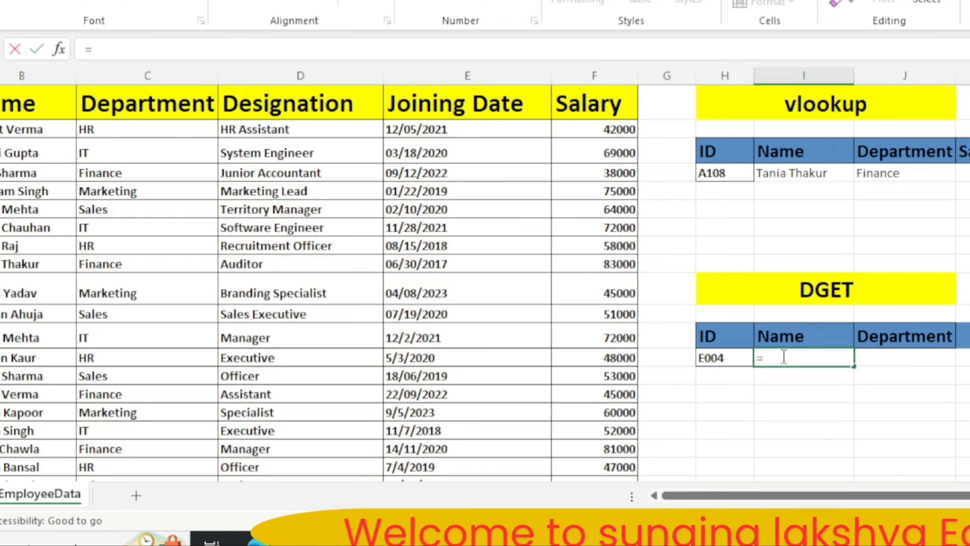
pyautogui.write('d')
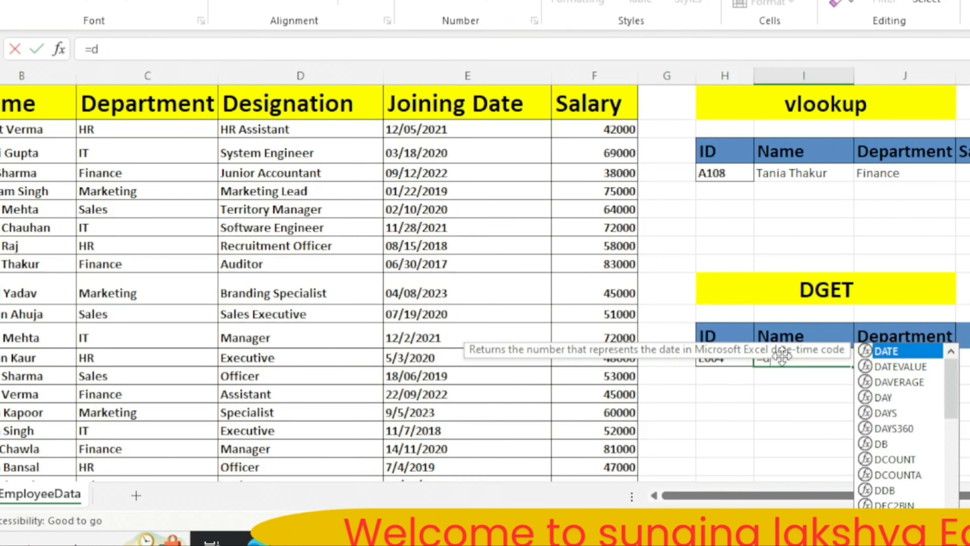
pyautogui.write('get')
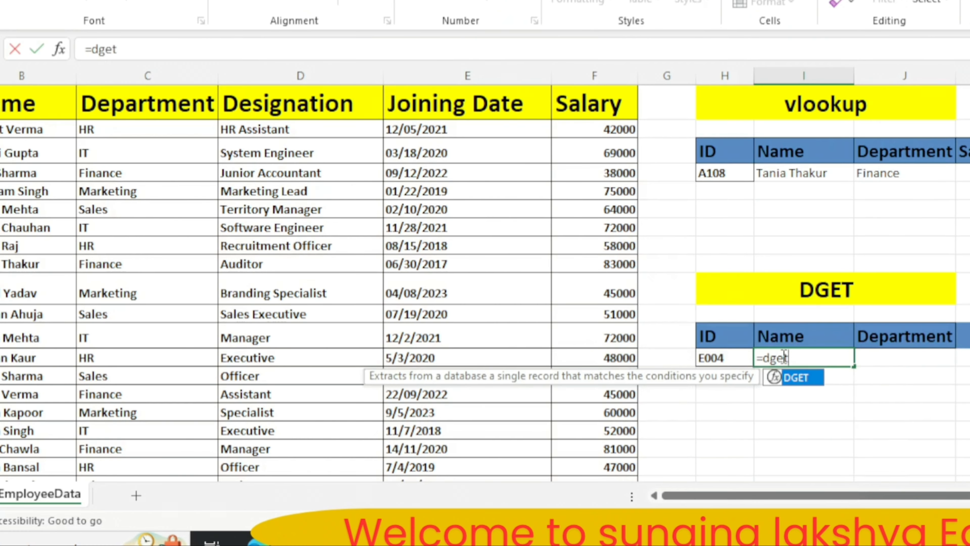
pyautogui.write('?(')
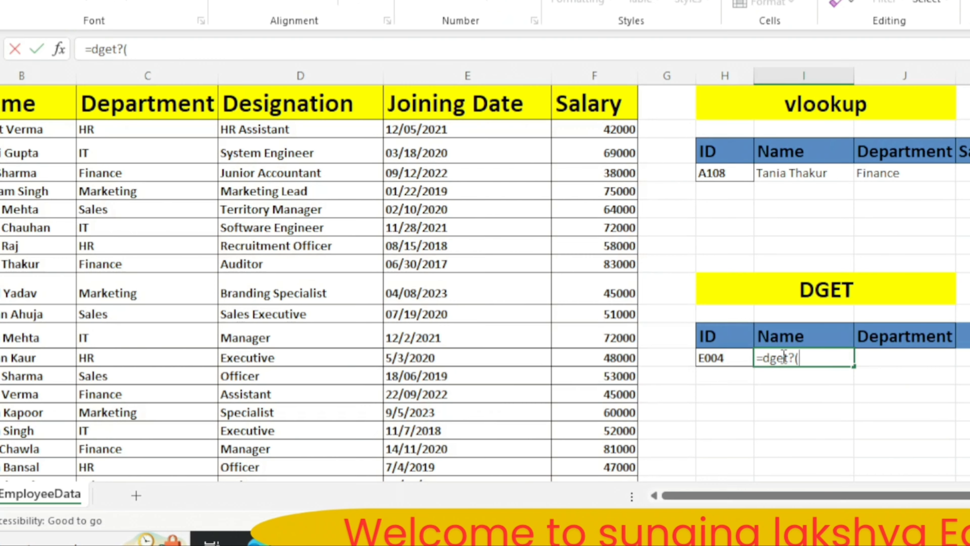
pyautogui.press('BackSpace')
pyautogui.press('BackSpace')
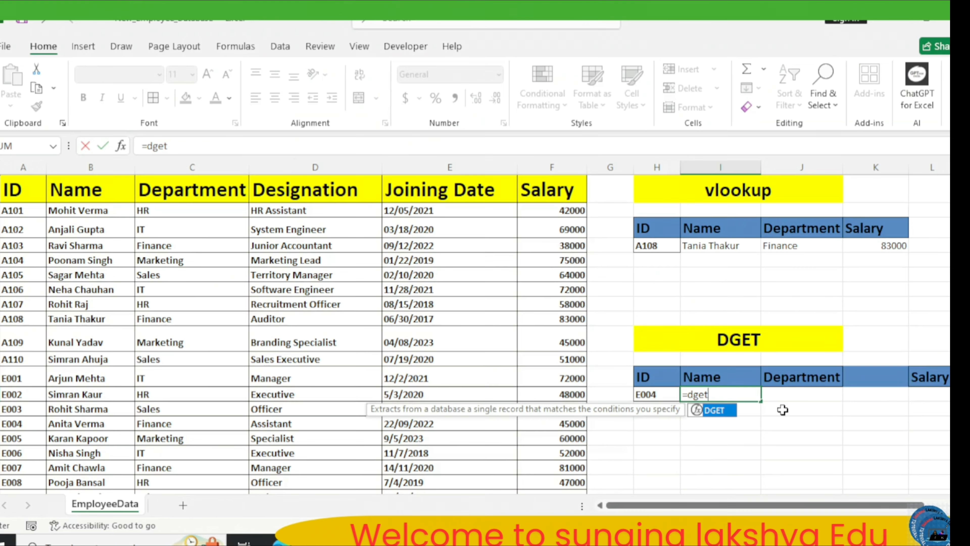
pyautogui.write('(')
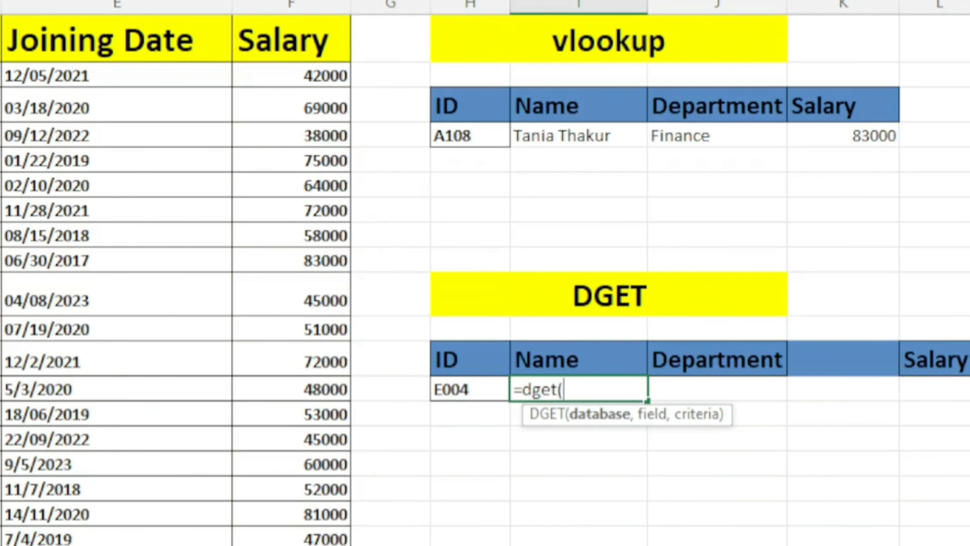
pyautogui.moveTo(21, 65); pyautogui.dragTo(567, 444)
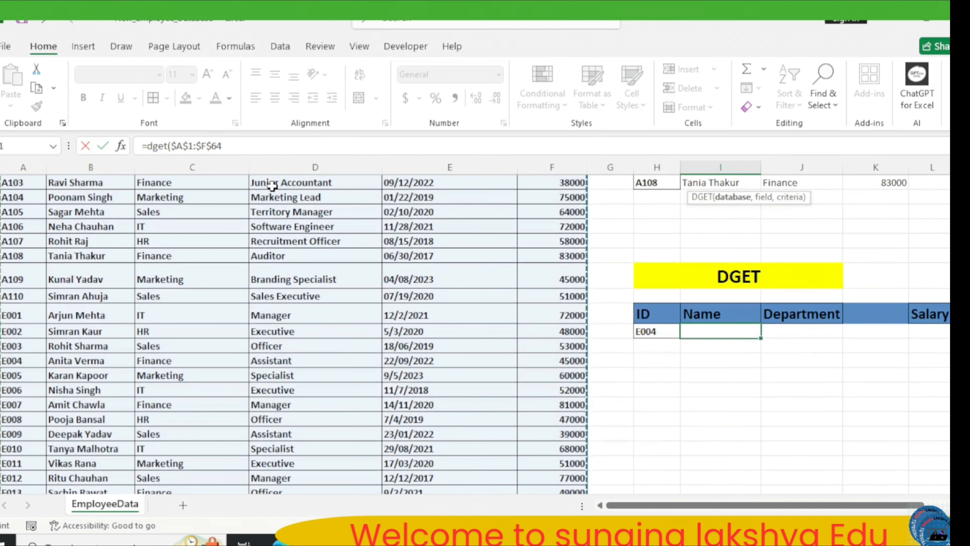
pyautogui.press('F4')
pyautogui.write(',')
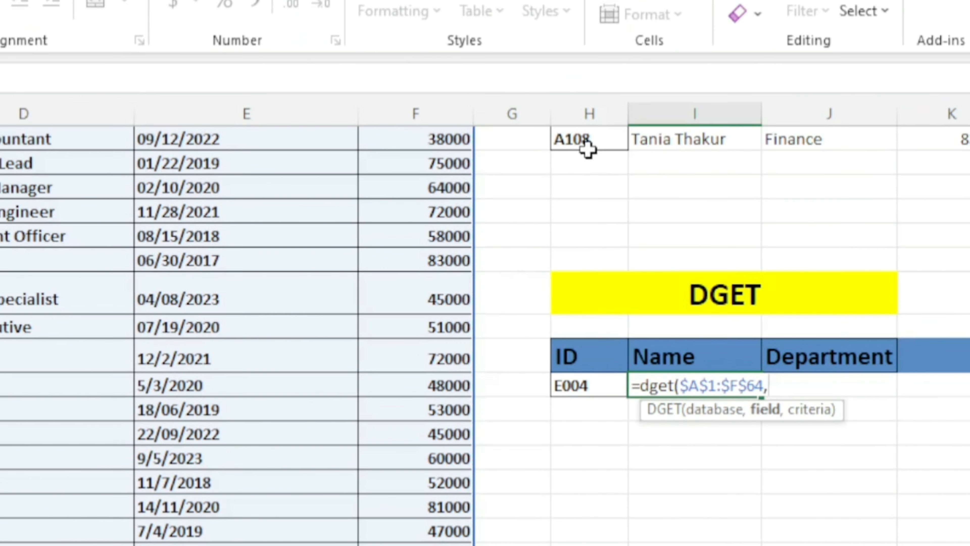
# Complete the DGET formula with the Name header I12 as field and the absolute range $H$12:$H$13 as criteria.
pyautogui.click(703, 353)
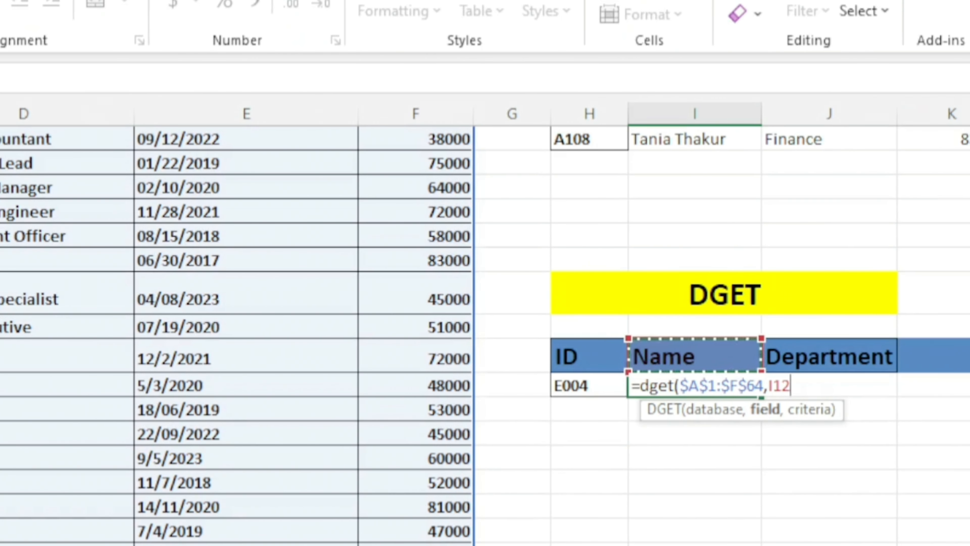
pyautogui.scroll(1, 580, 258)
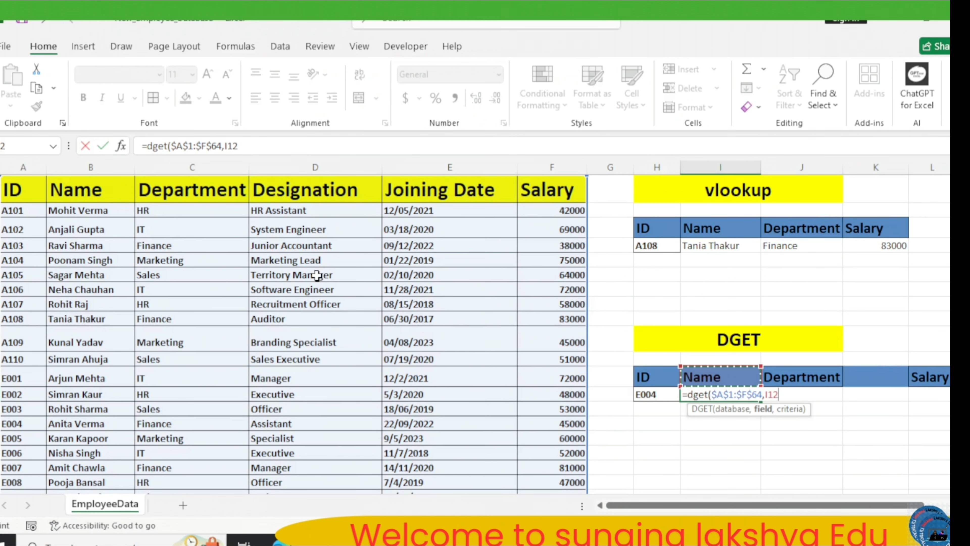
pyautogui.write(',')
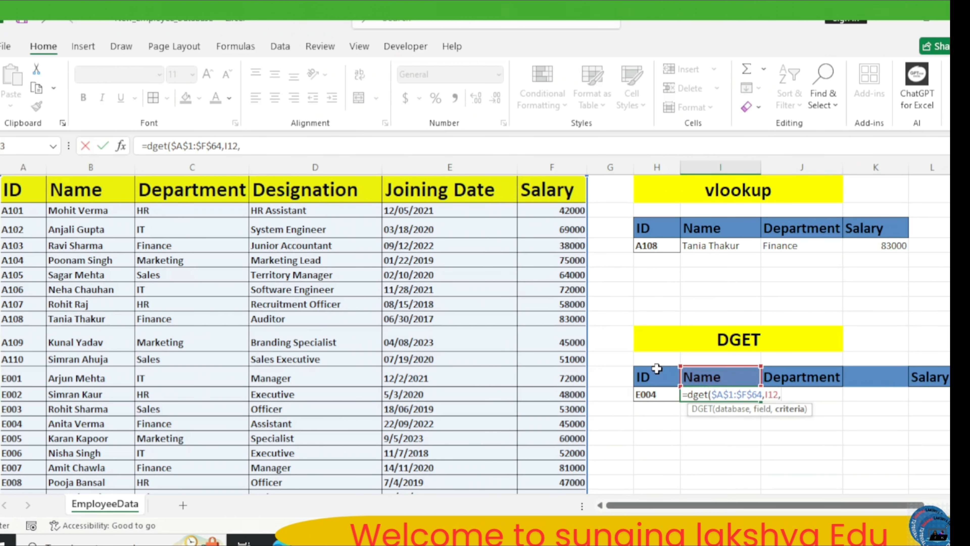
pyautogui.moveTo(655, 373); pyautogui.dragTo(659, 393)
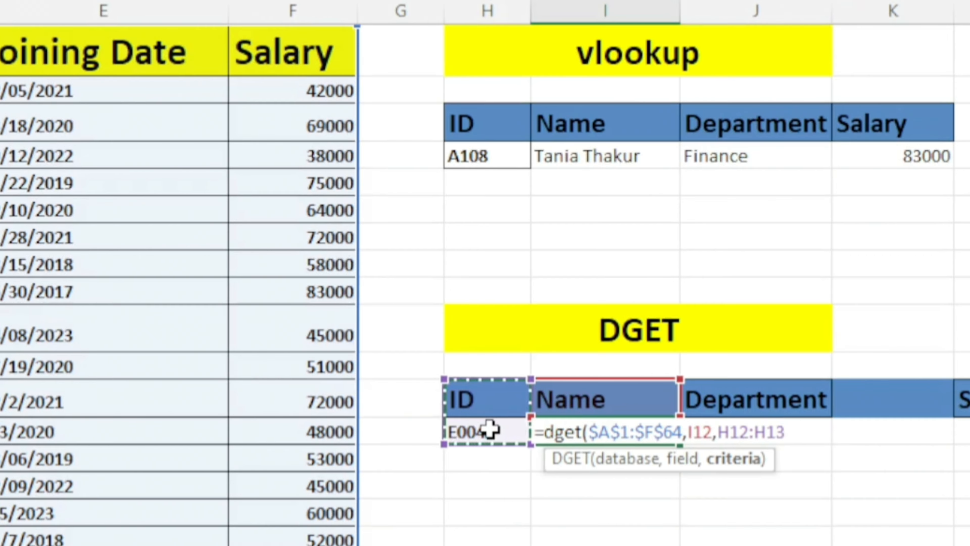
pyautogui.press('F4')
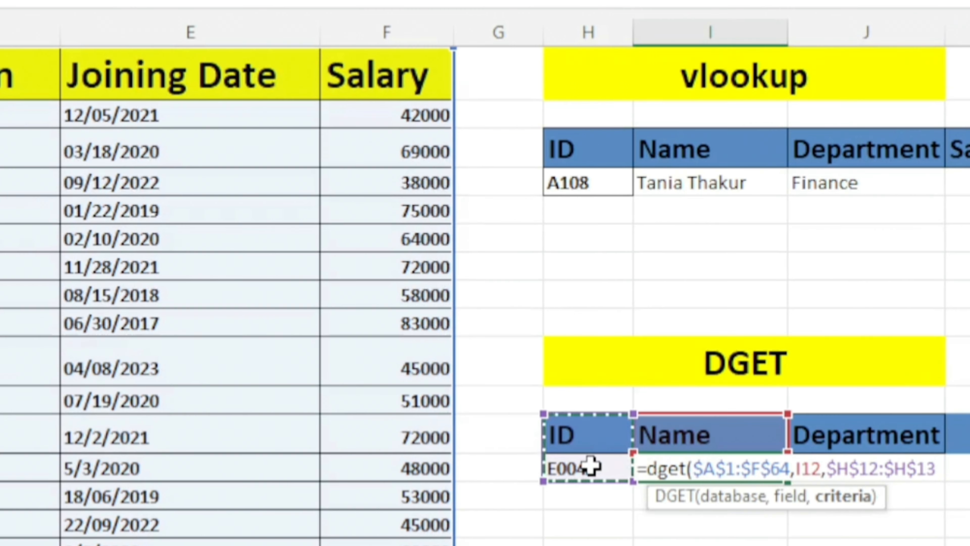
pyautogui.write(')')
pyautogui.press('Return')
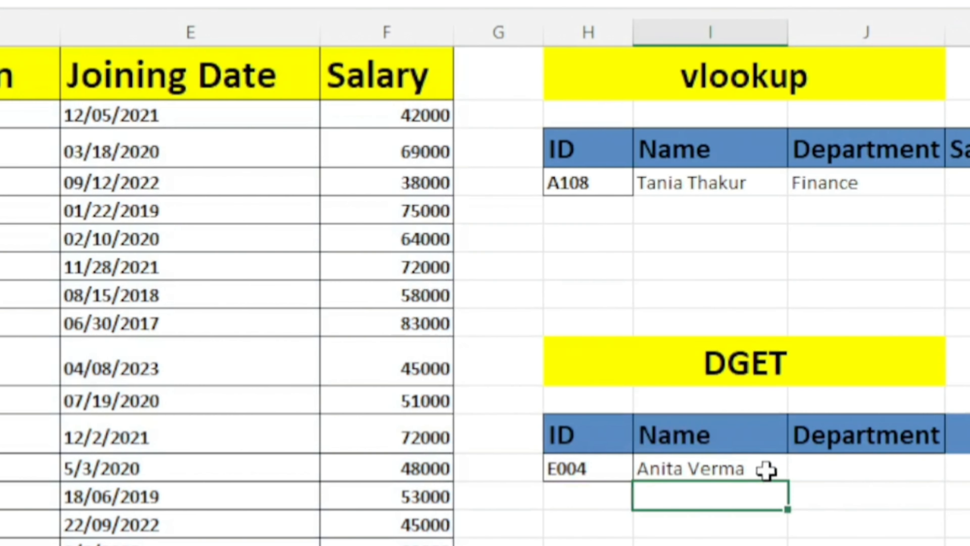
# Fill the DGET formula from I13 across the row through L13.
pyautogui.click(743, 468)
pyautogui.moveTo(810, 481); pyautogui.dragTo(969, 474)
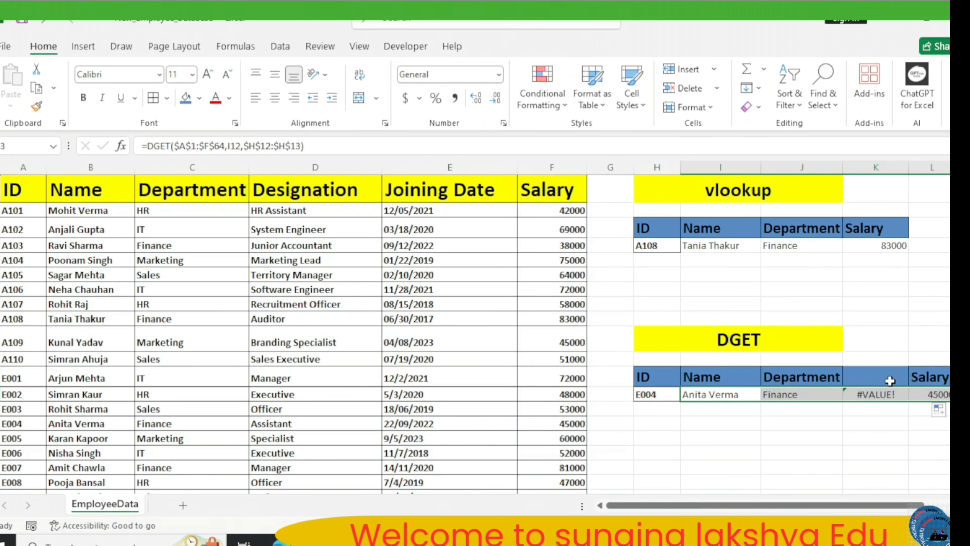
# Move the Salary header of the DGET table from L12 into the empty header cell K12.
pyautogui.click(884, 383)
pyautogui.click(933, 375)
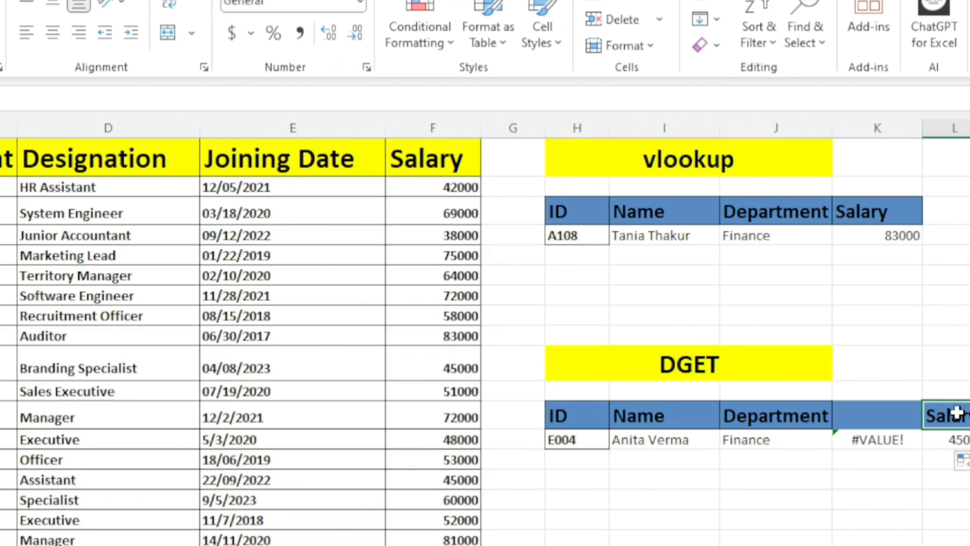
pyautogui.hotkey('ctrl', 'c')
pyautogui.click(872, 420)
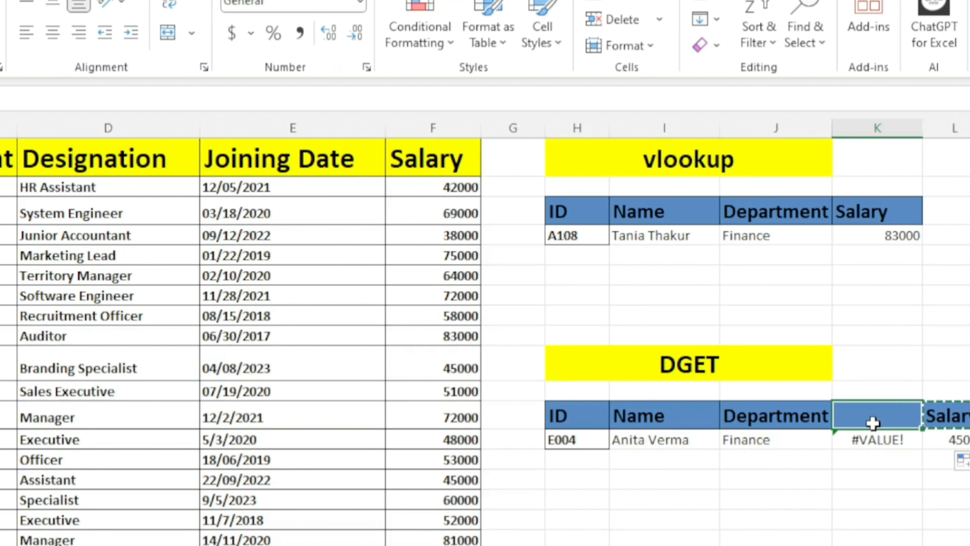
pyautogui.hotkey('ctrl', 'v')
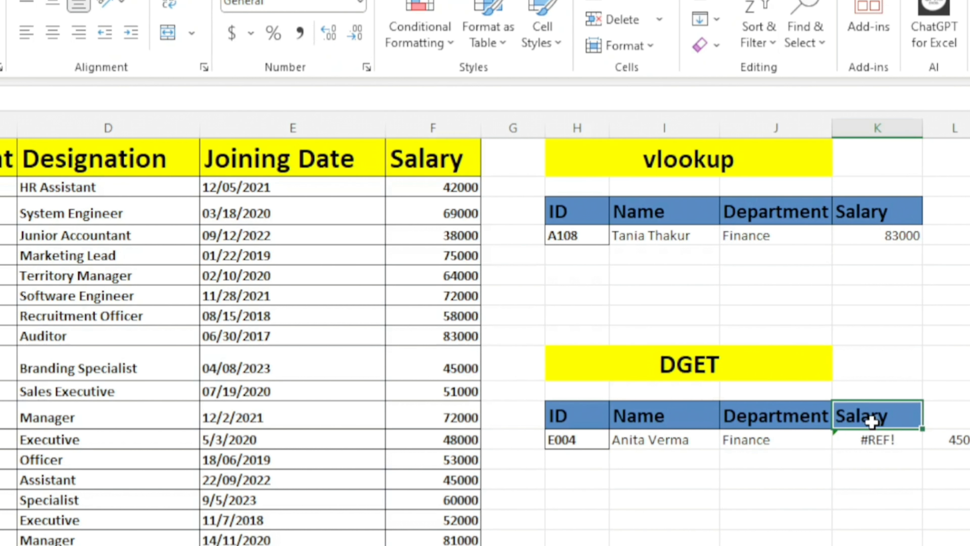
# Clear the DGET formulas from K13 under the Salary header and from L13 beside the table.
pyautogui.click(918, 440)
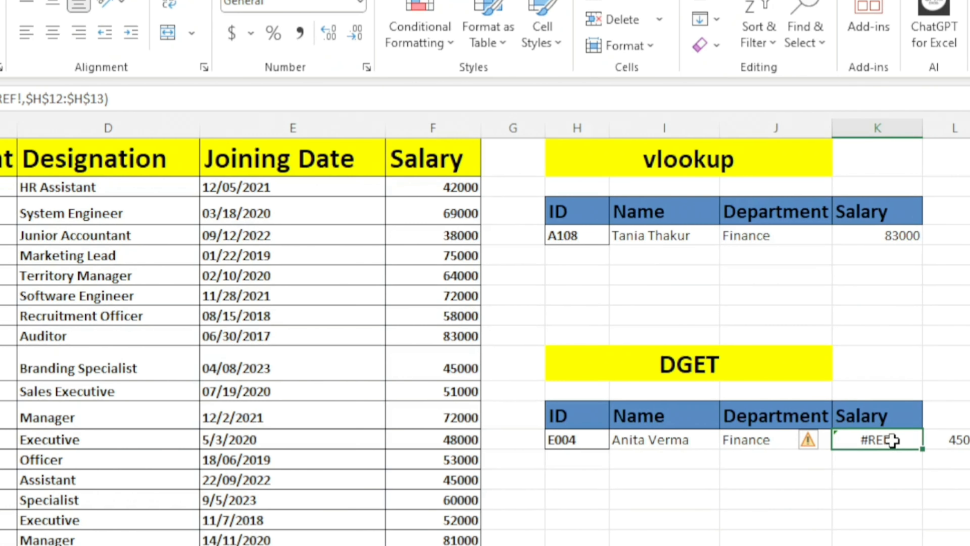
pyautogui.click(782, 440)
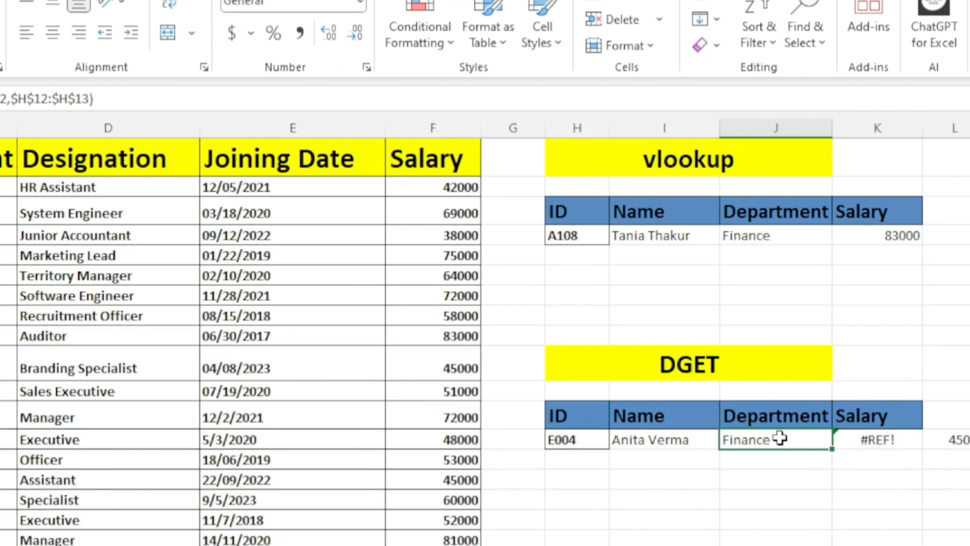
pyautogui.click(869, 438)
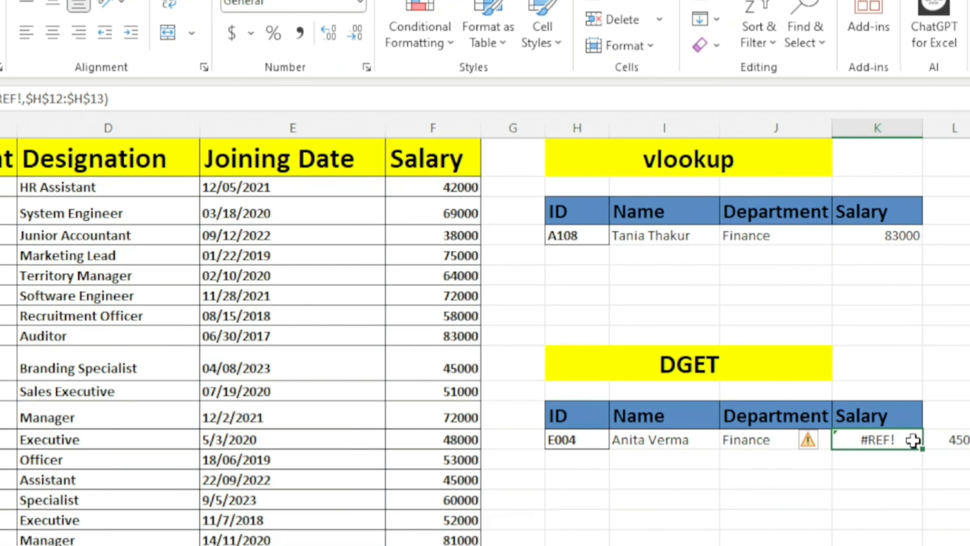
pyautogui.doubleClick(913, 440)
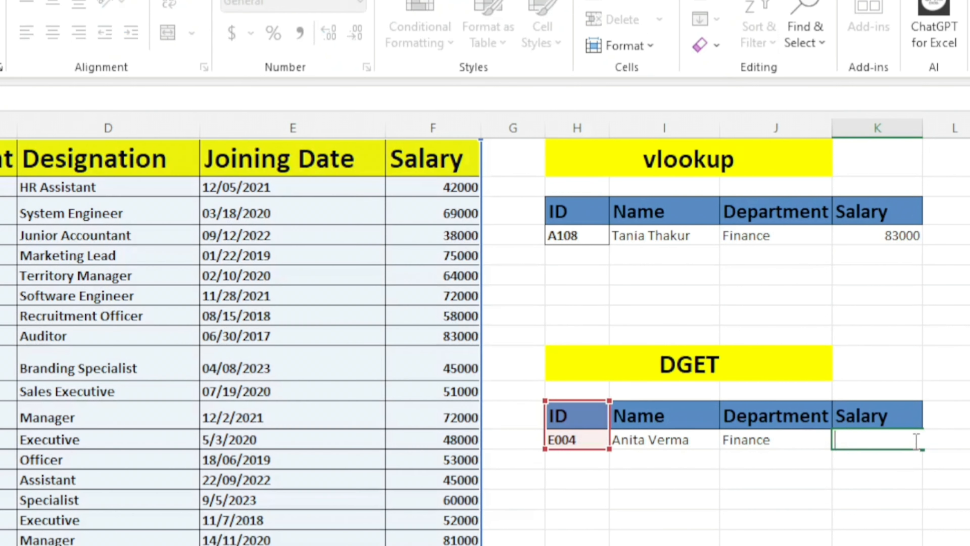
pyautogui.press('Return')
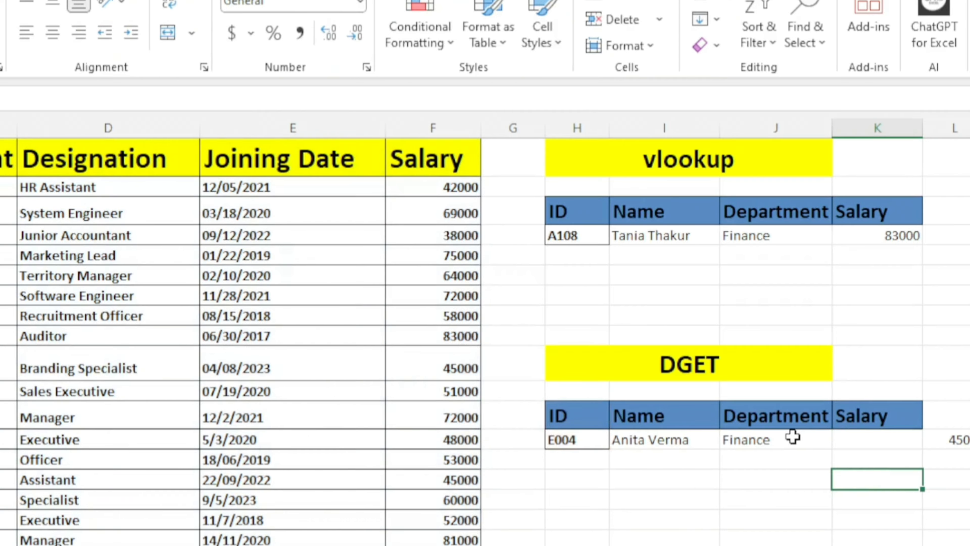
pyautogui.click(966, 440)
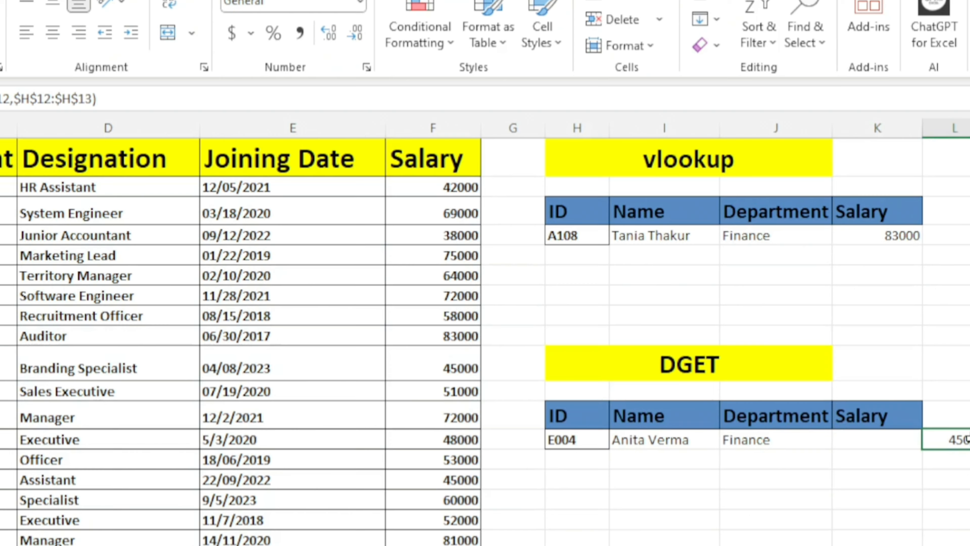
pyautogui.doubleClick(966, 440)
pyautogui.click(929, 472)
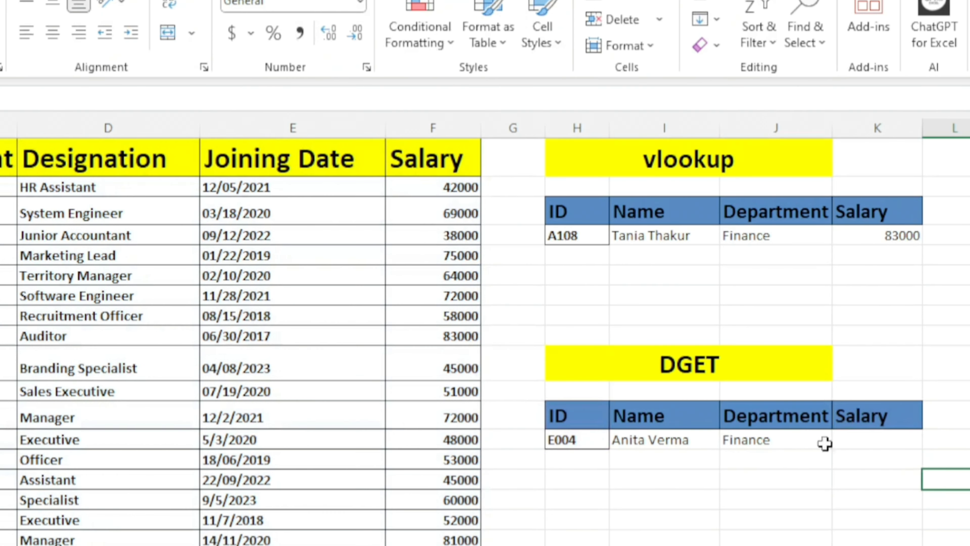
# Fill the DGET formula from the Department cell J13 into the Salary cell K13.
pyautogui.click(774, 442)
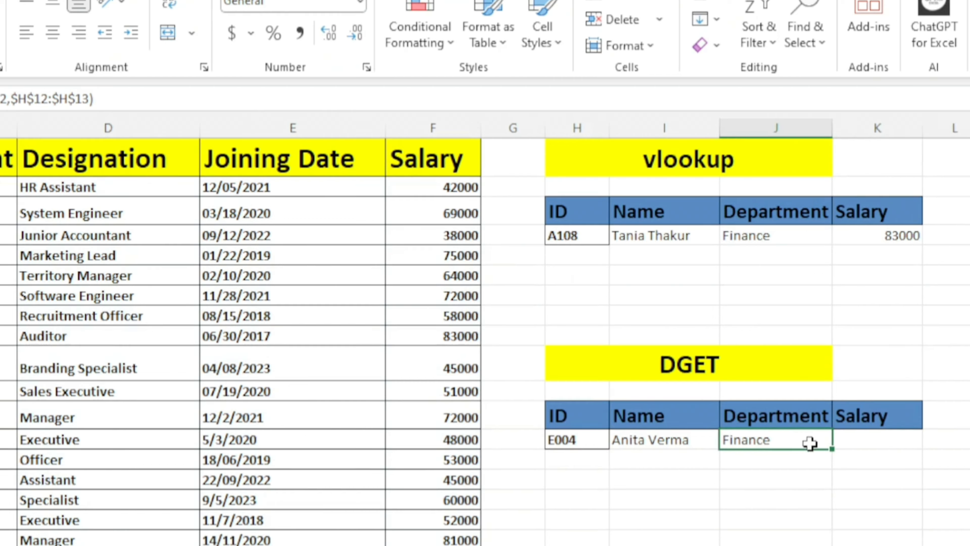
pyautogui.click(652, 440)
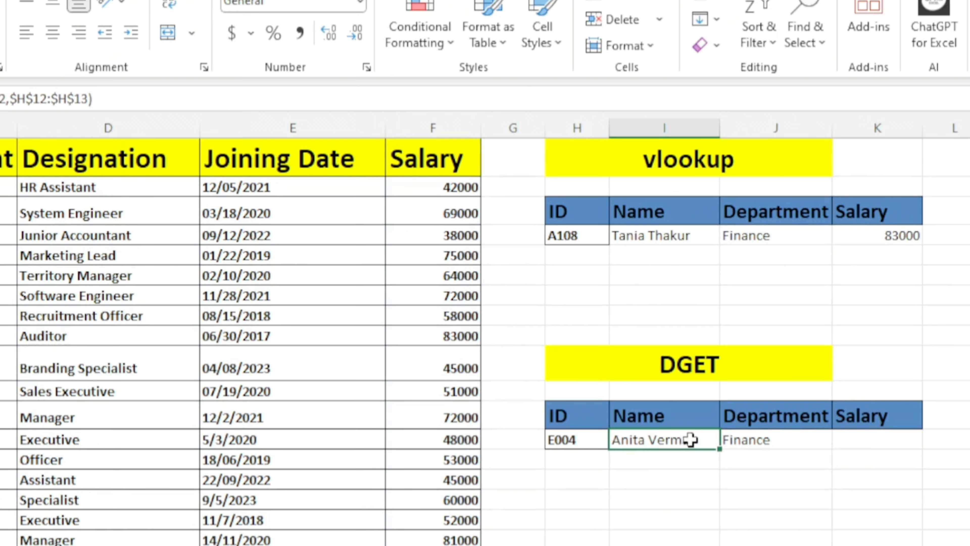
pyautogui.click(757, 444)
pyautogui.moveTo(833, 452); pyautogui.dragTo(907, 447)
pyautogui.click(871, 482)
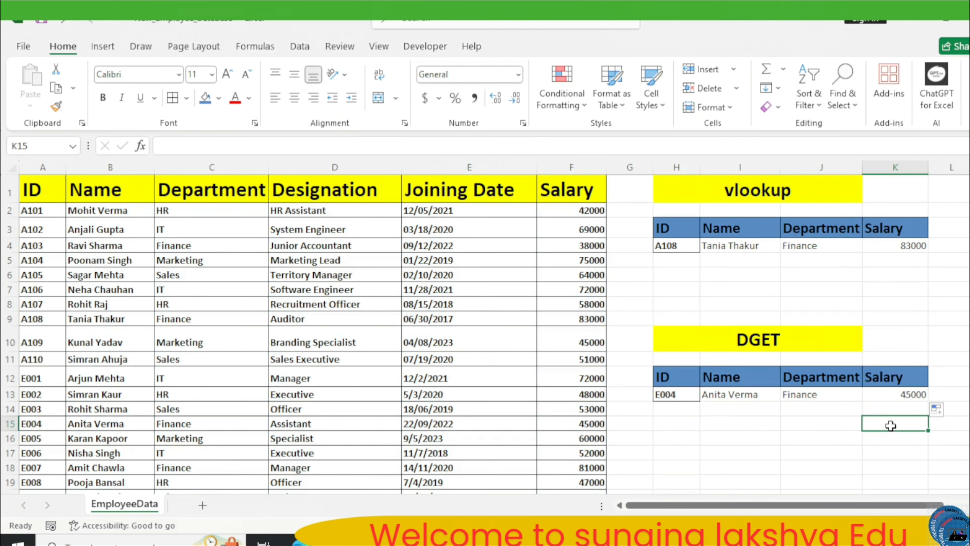